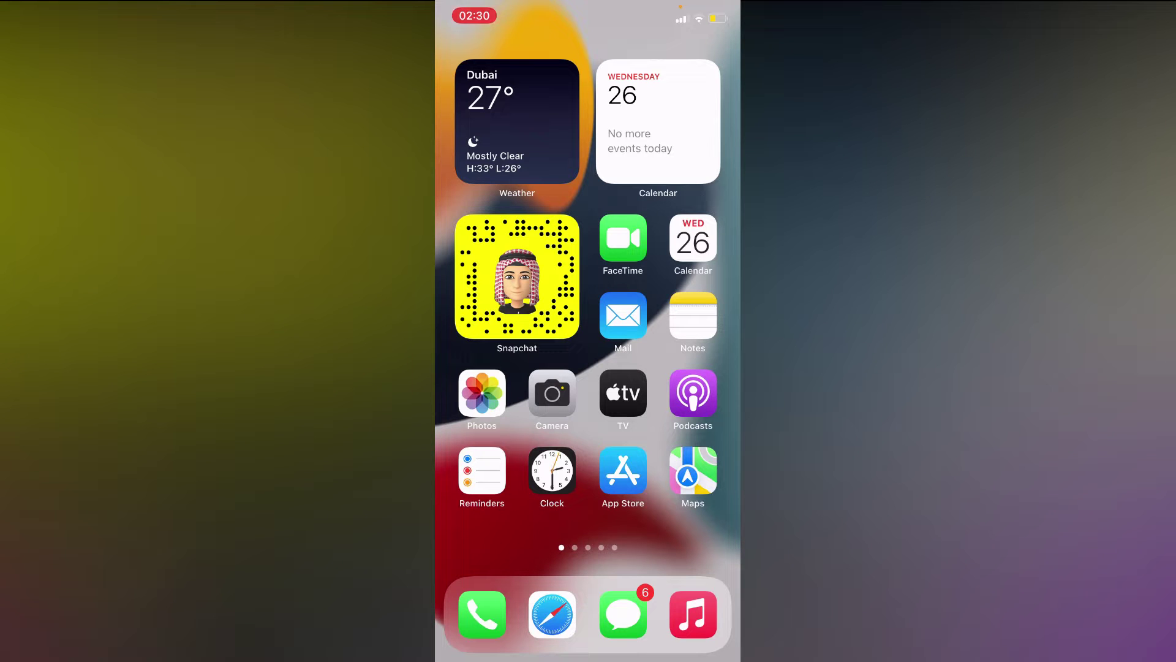
Step: Swipe through all Home Screen pages to the App Library, then back to the Settings page
drag(680, 368, 497, 369)
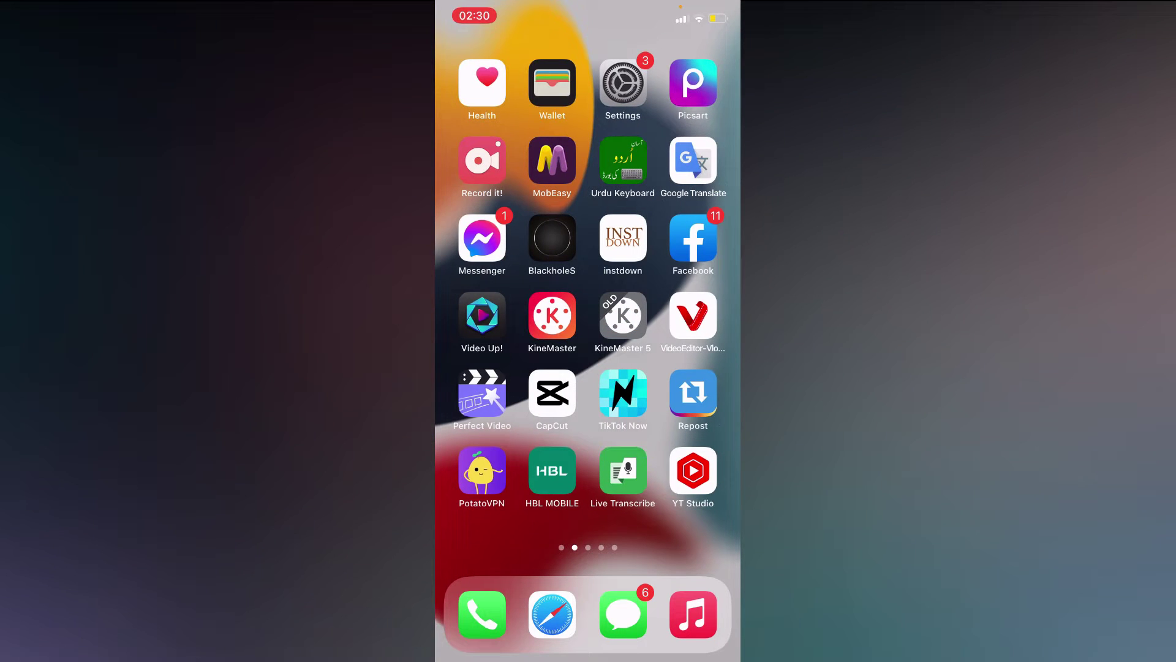
drag(681, 368, 496, 368)
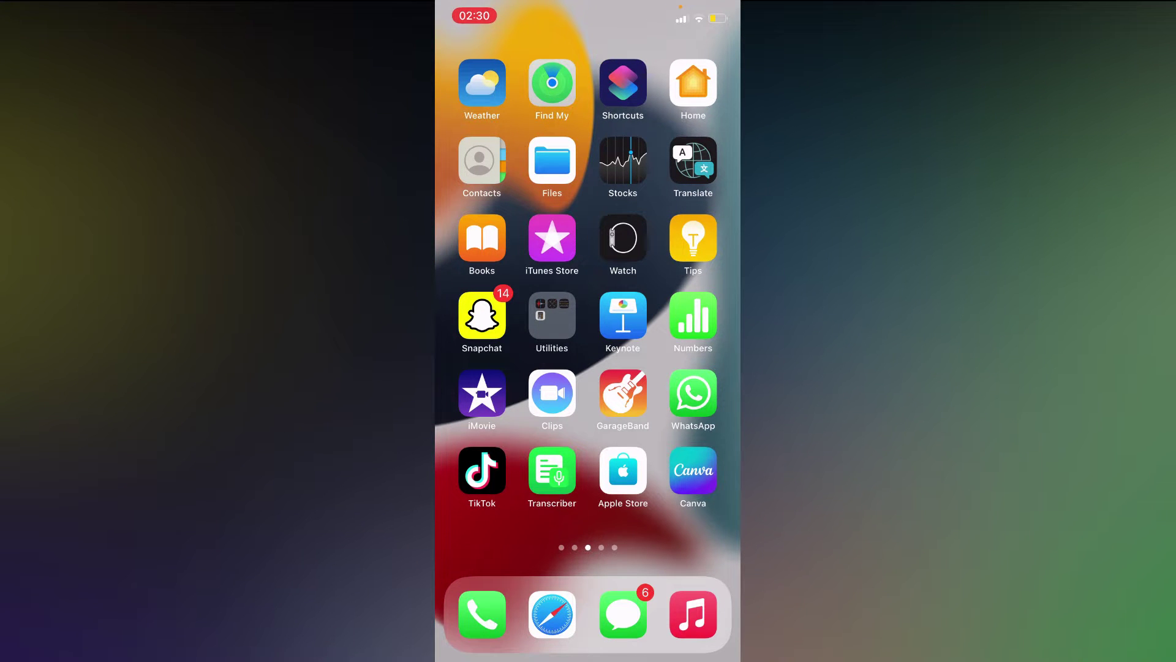
drag(680, 368, 496, 367)
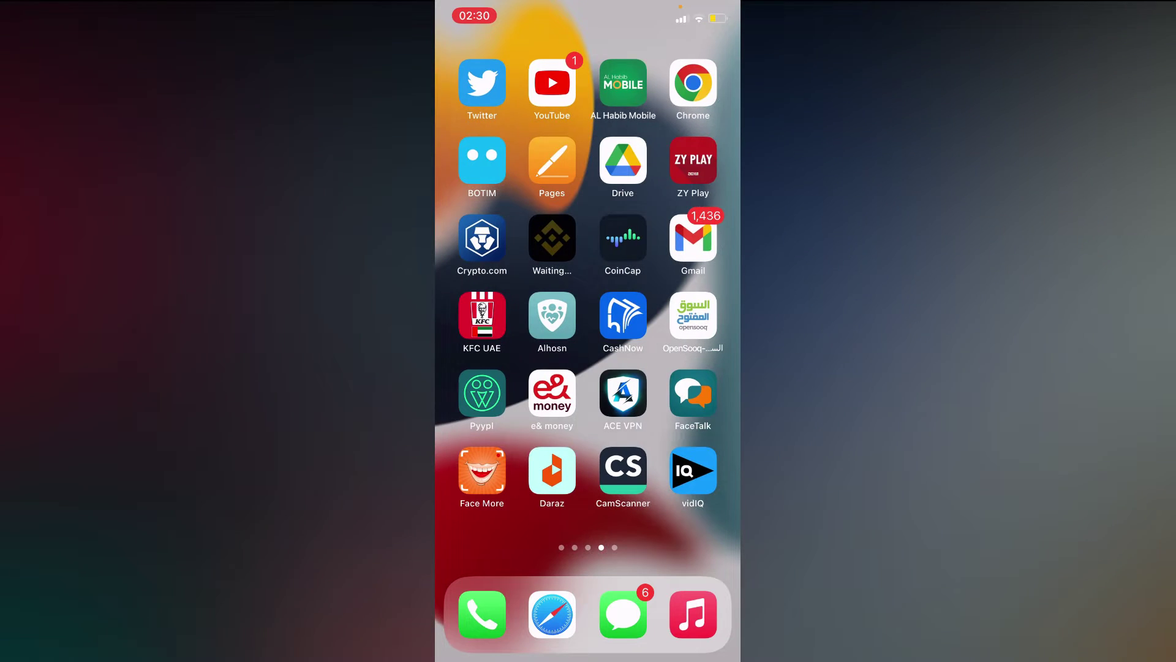
drag(681, 369, 497, 368)
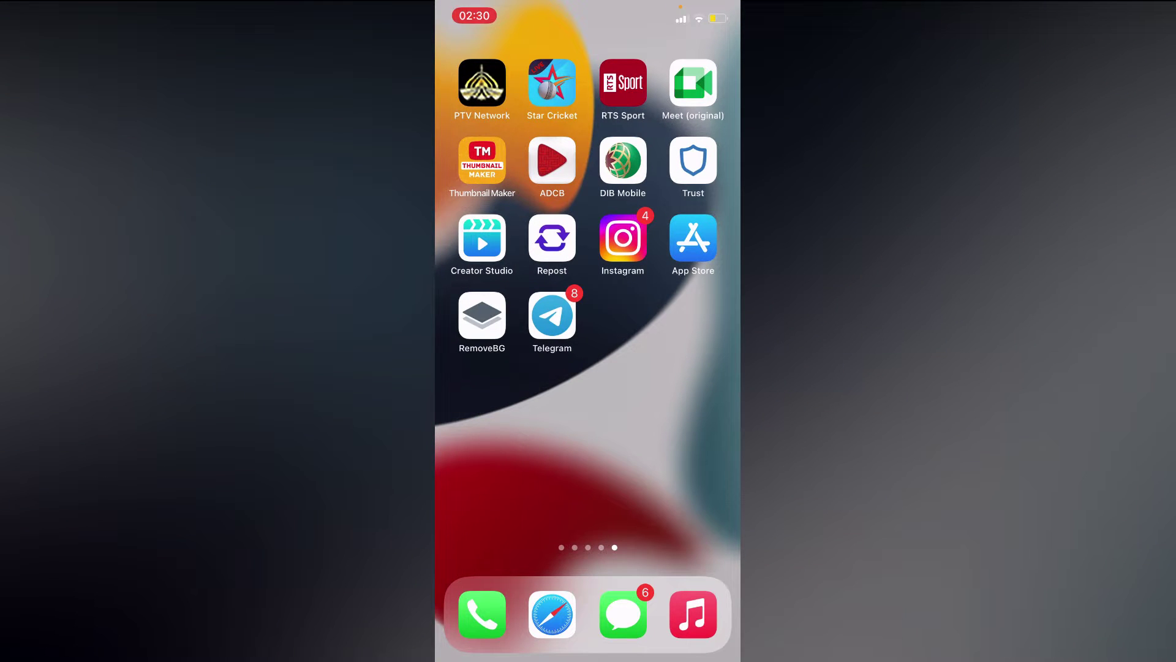
mouse_move(680, 367)
mouse_down()
mouse_move(497, 368)
mouse_move(680, 368)
mouse_up()
drag(496, 368, 680, 368)
drag(497, 368, 680, 367)
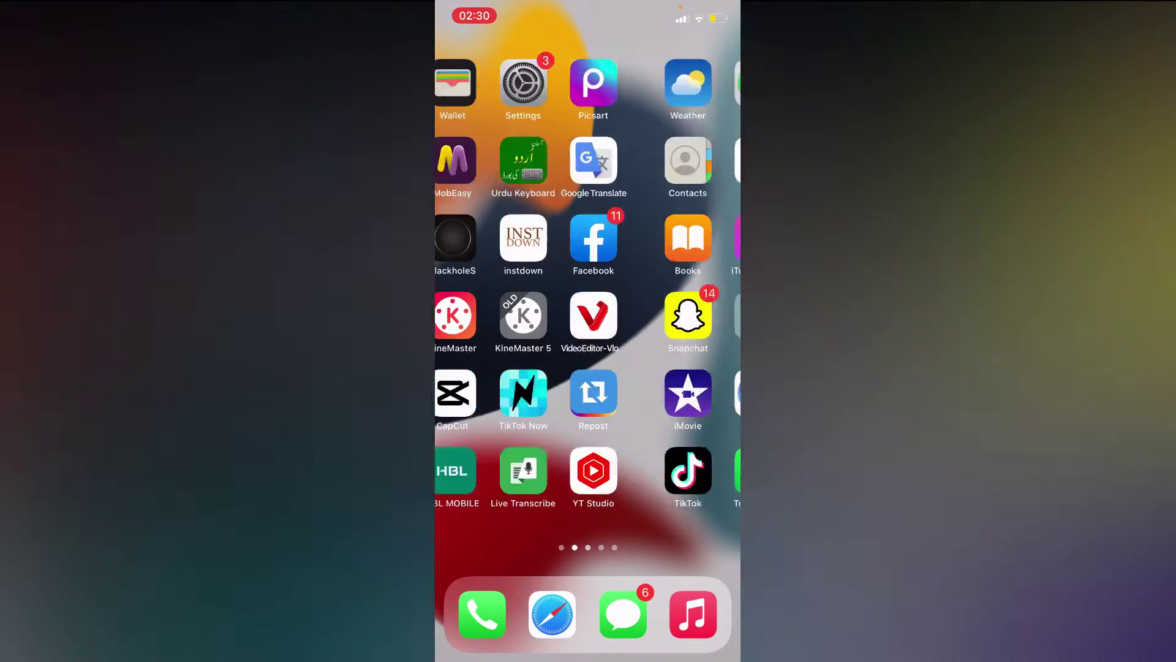
mouse_move(497, 368)
mouse_down()
mouse_move(680, 369)
mouse_move(496, 367)
mouse_up()
mouse_move(680, 368)
mouse_down()
mouse_move(496, 369)
mouse_move(680, 367)
mouse_up()
Step: Open Settings > General > Software Update, which offers iOS 15.7 and an iOS 16 upgrade
click(623, 83)
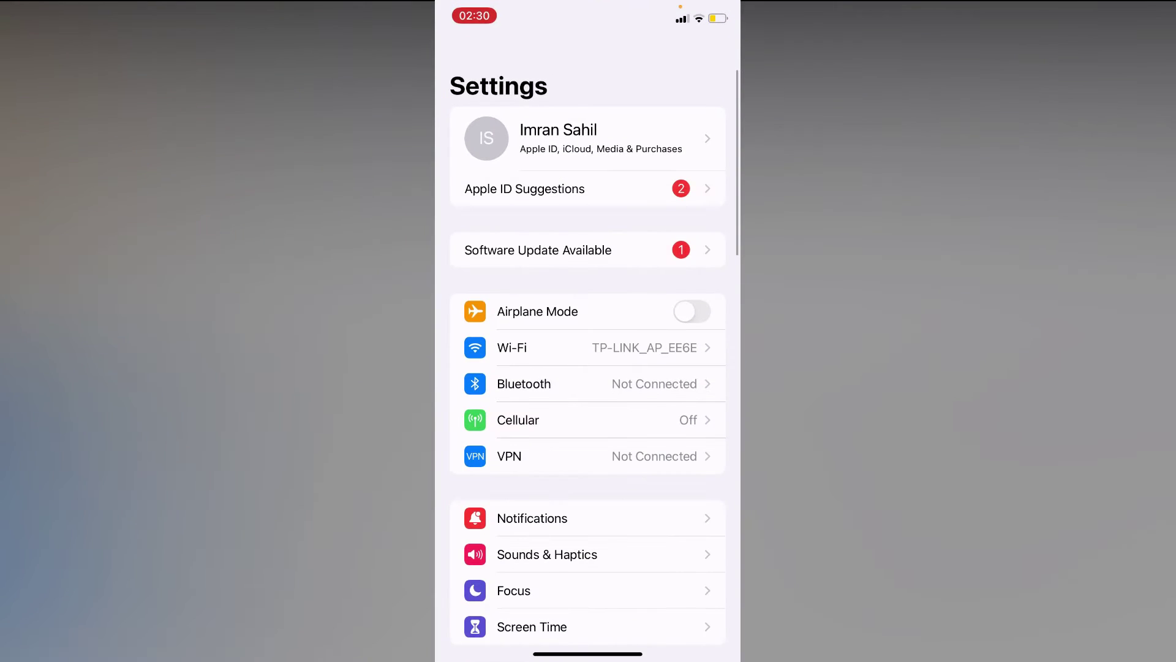
scroll(589, 368, down, 3)
click(552, 460)
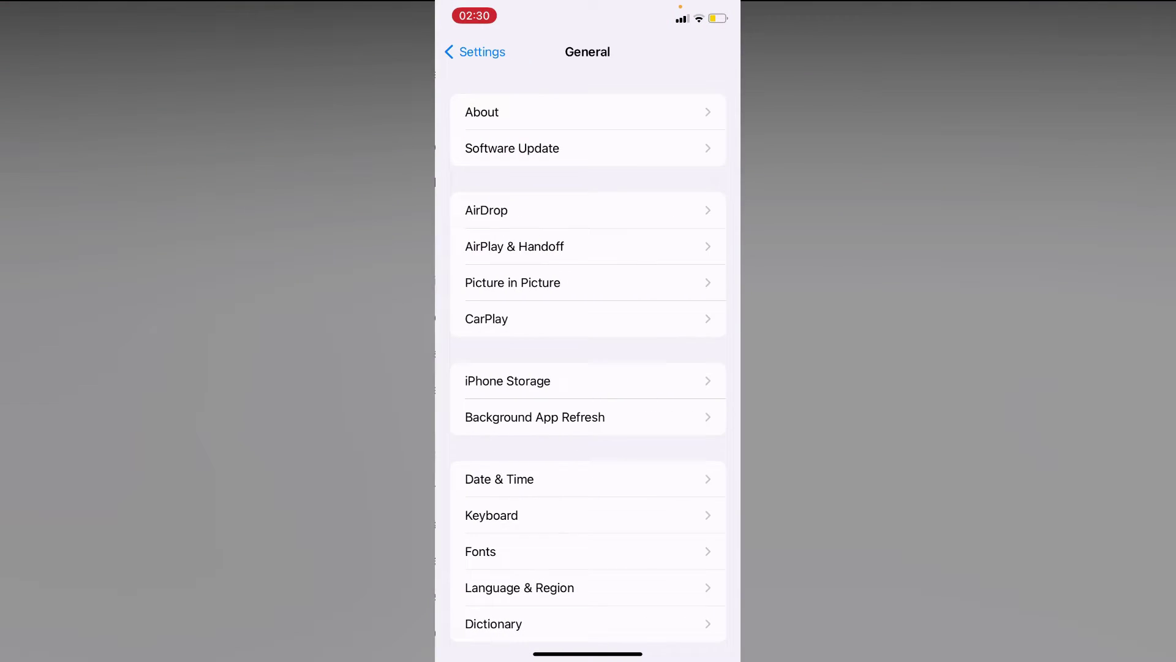
click(552, 148)
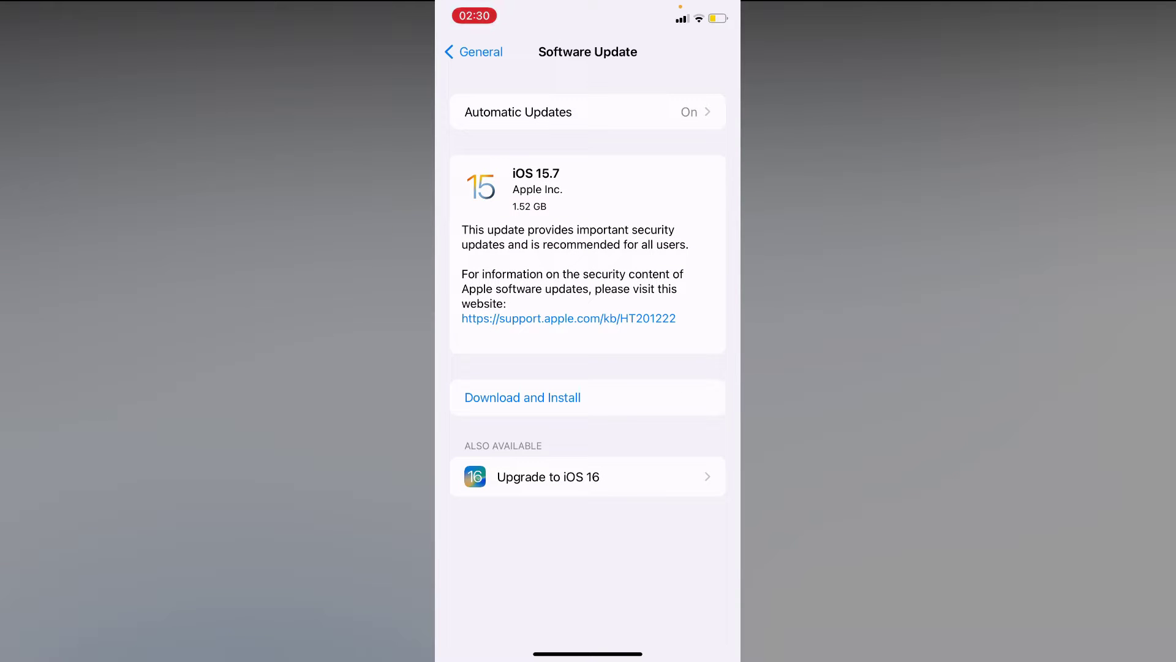
Step: Go home from Settings, page between Home Screen pages, and launch Safari from the dock
drag(588, 654, 588, 367)
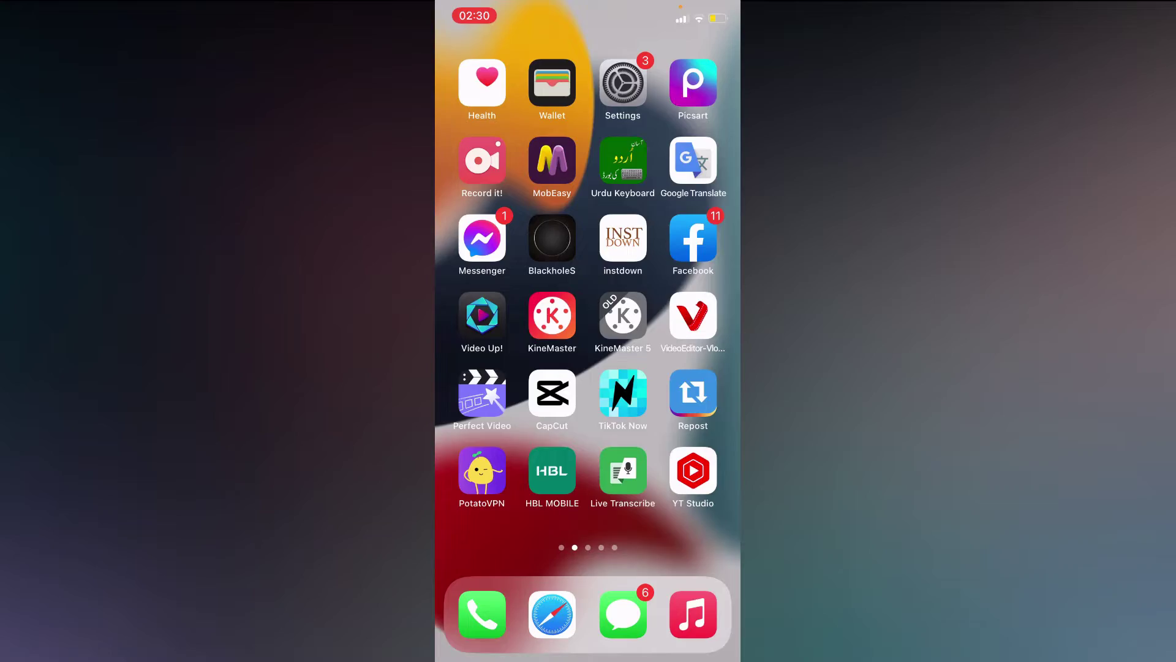
mouse_move(699, 321)
mouse_down()
mouse_move(478, 321)
mouse_move(699, 323)
mouse_up()
mouse_move(478, 322)
mouse_down()
mouse_move(699, 322)
mouse_move(478, 322)
mouse_up()
drag(699, 322, 478, 322)
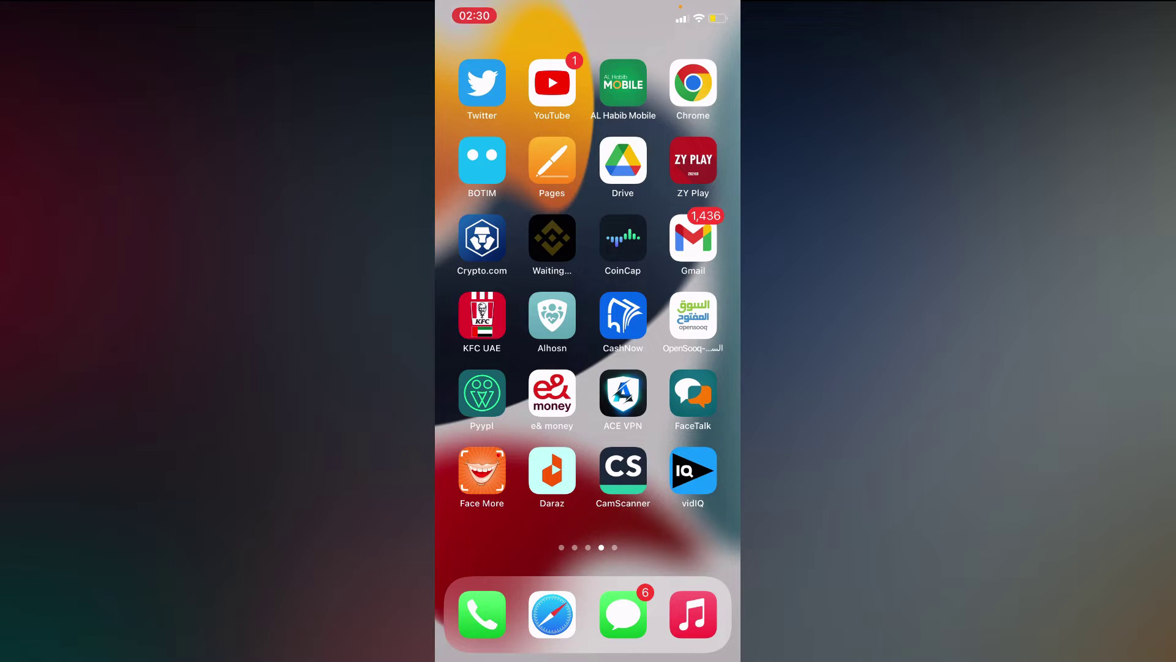
click(552, 615)
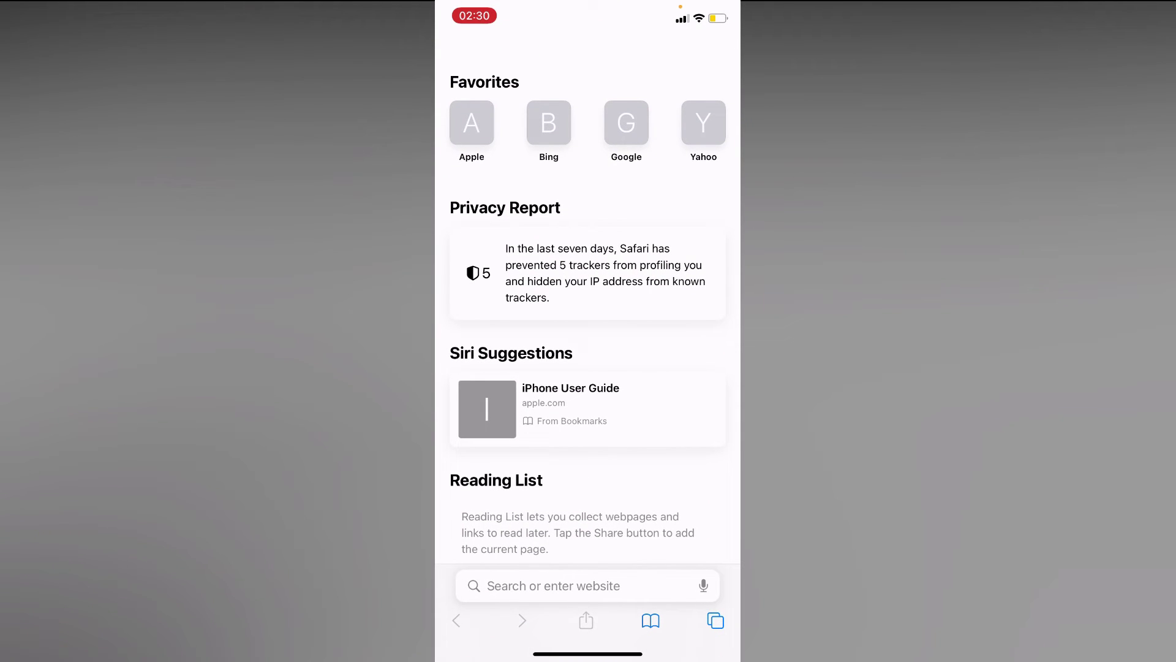
Step: Search Google for 'beta apple' and open the Apple Beta Software Program result
click(588, 585)
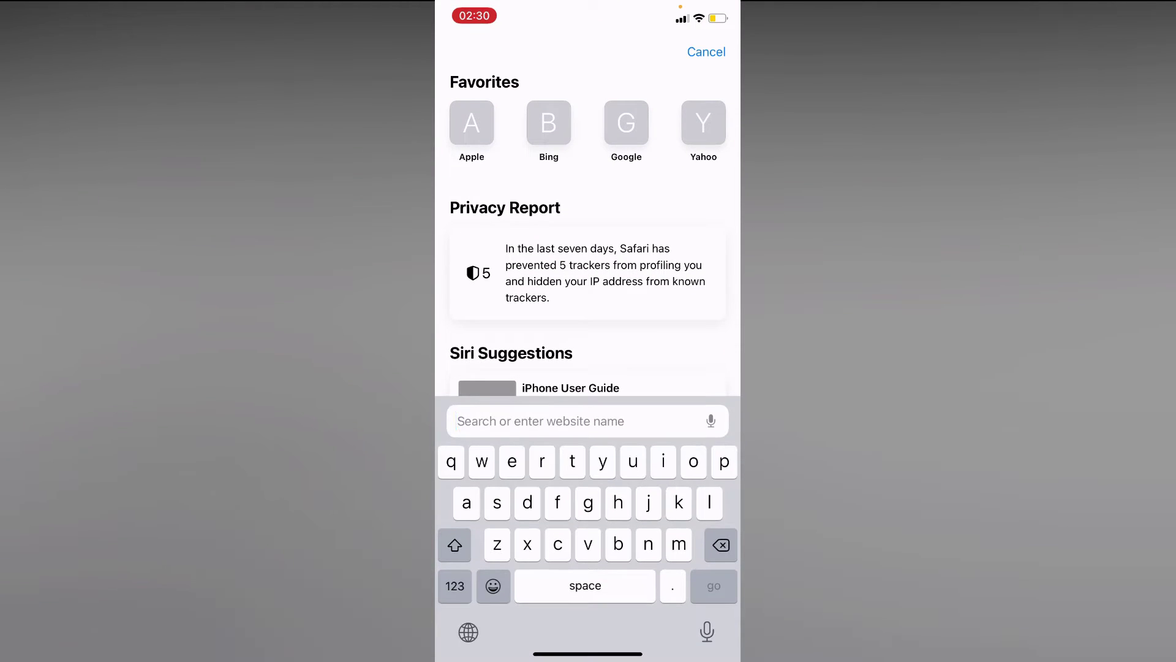
text(beta)
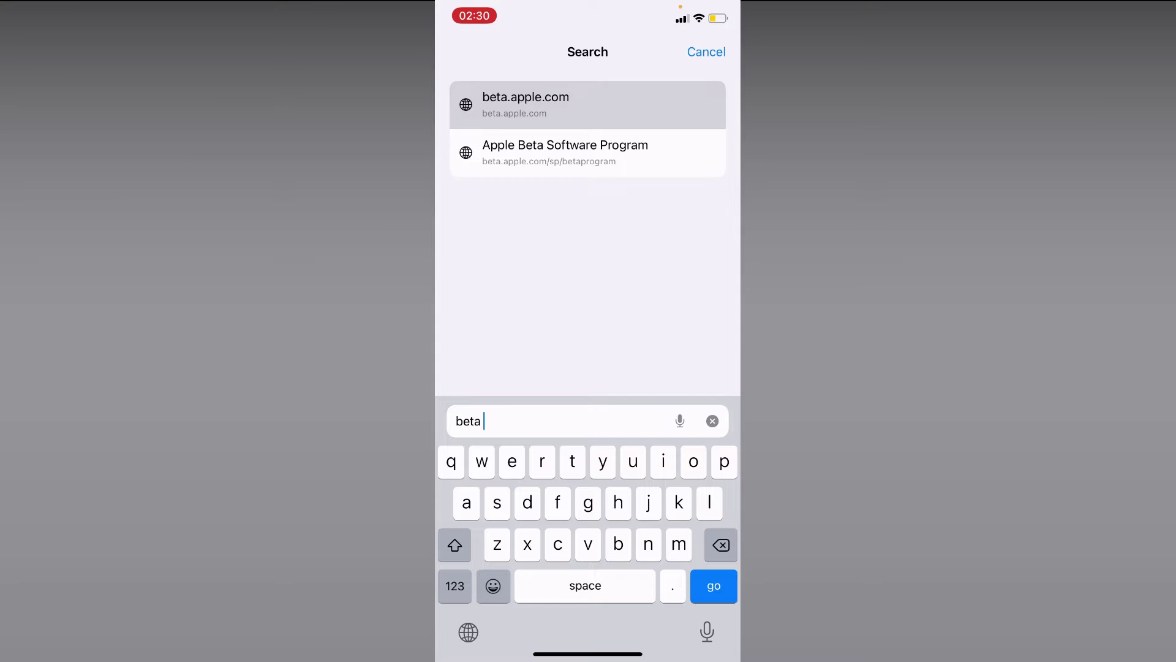
text( apple)
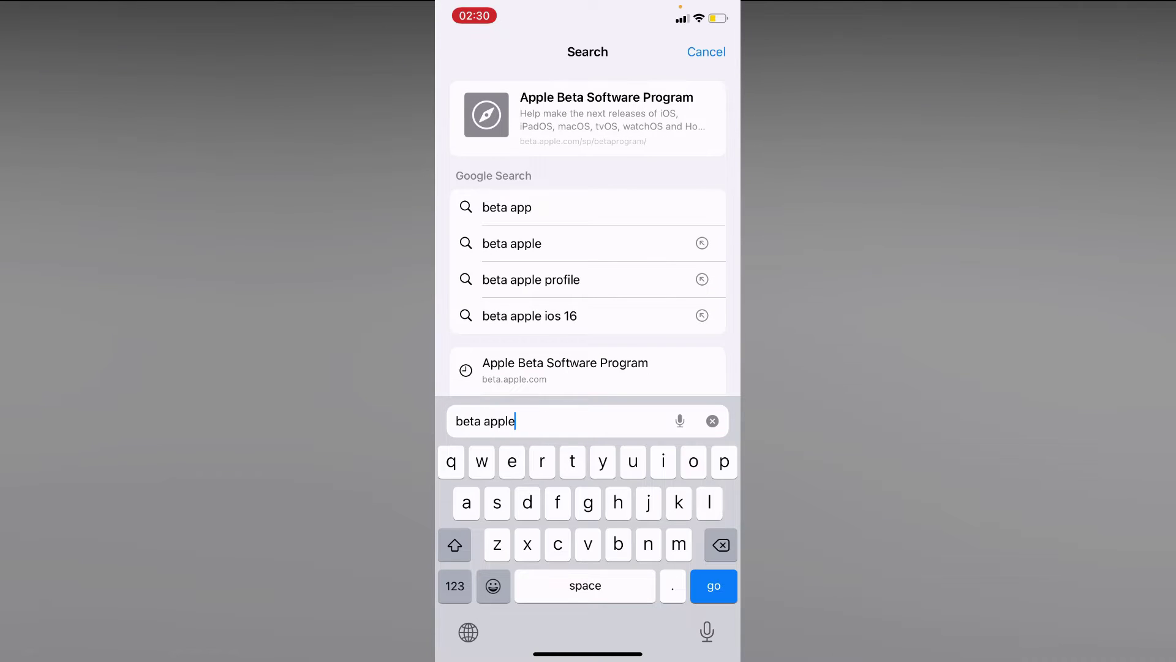
key(Return)
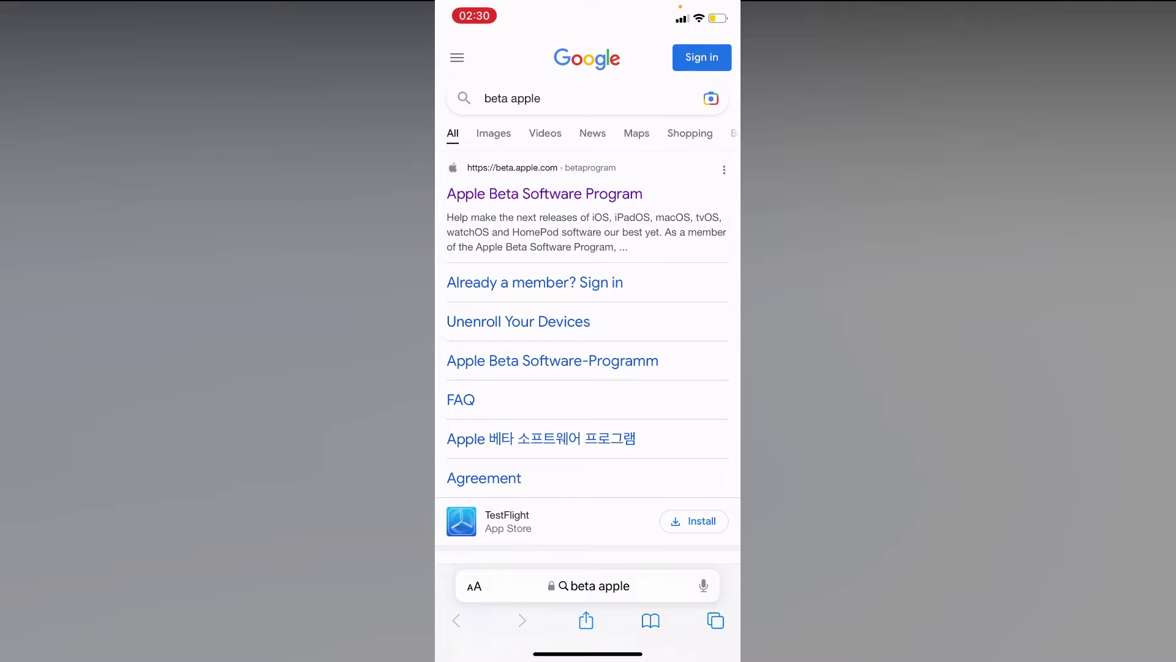
click(544, 193)
scroll(587, 332, down, 5)
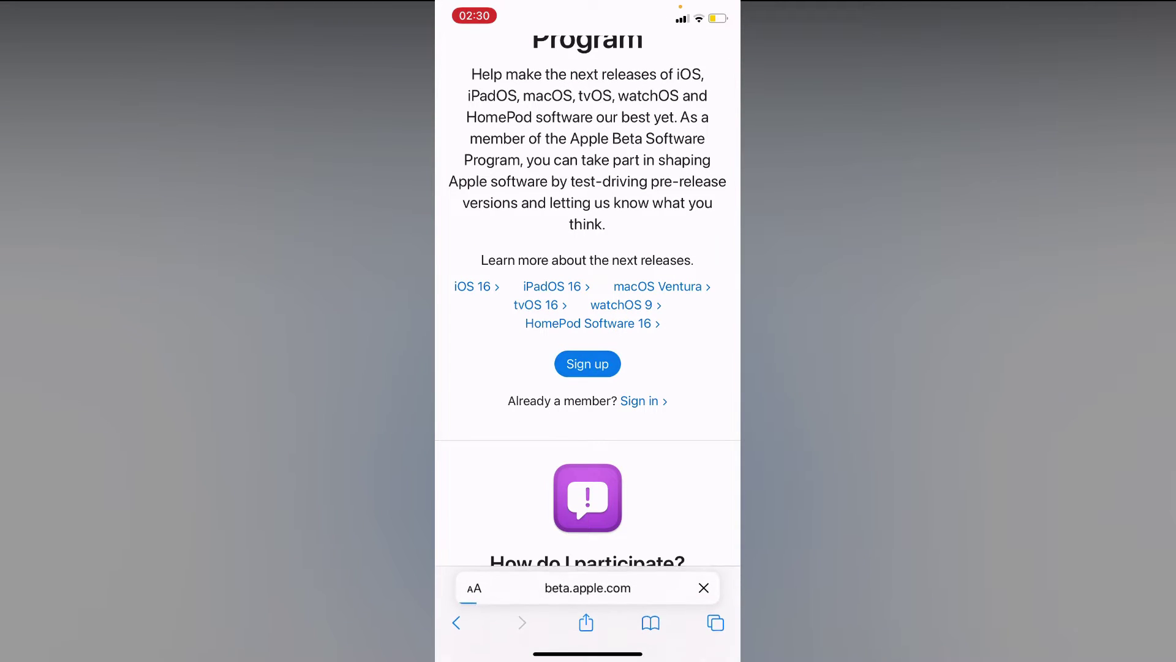
Step: Sign in to the Apple Beta Software Program with the Apple ID, confirming with Face ID
click(588, 364)
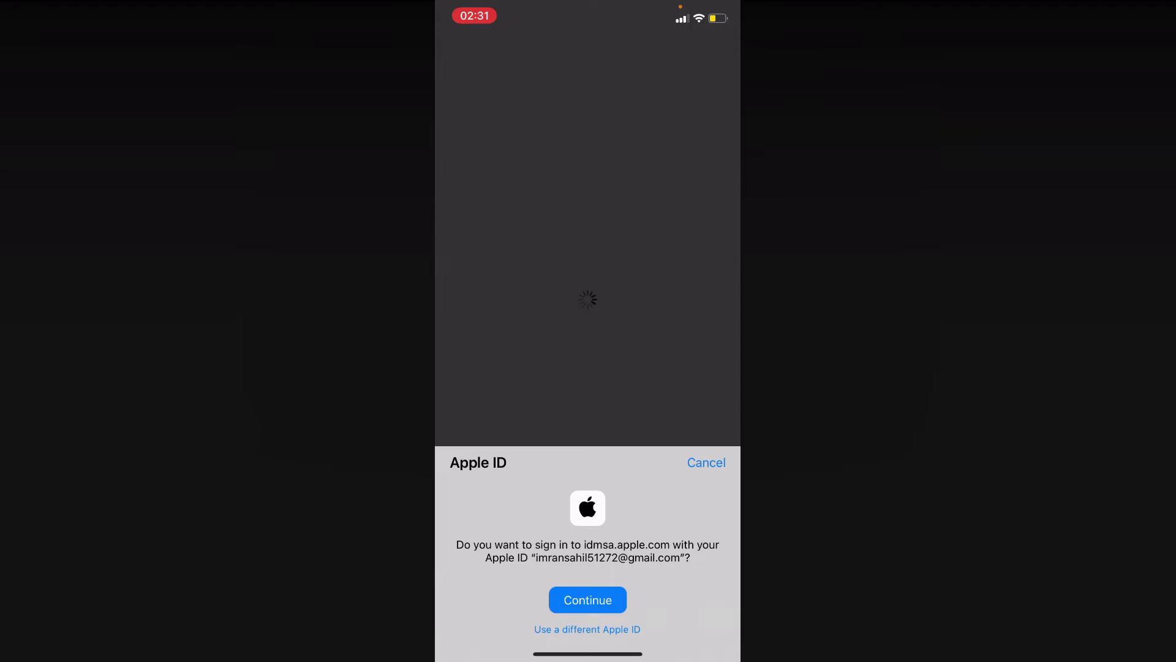
click(587, 600)
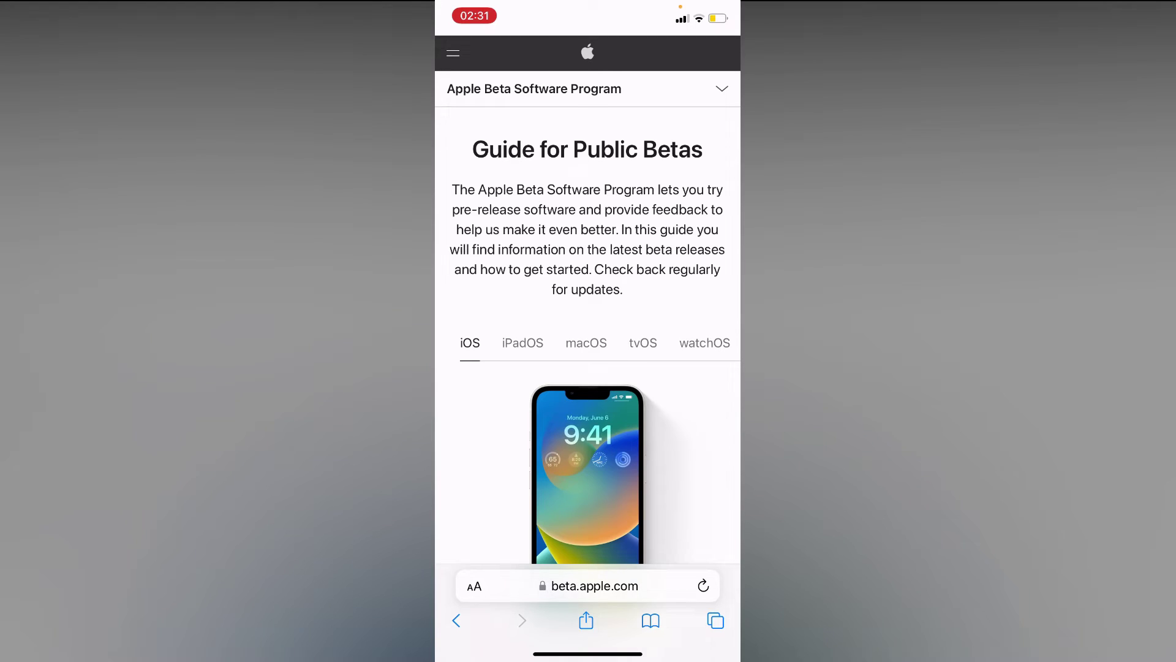
scroll(587, 368, down, 10)
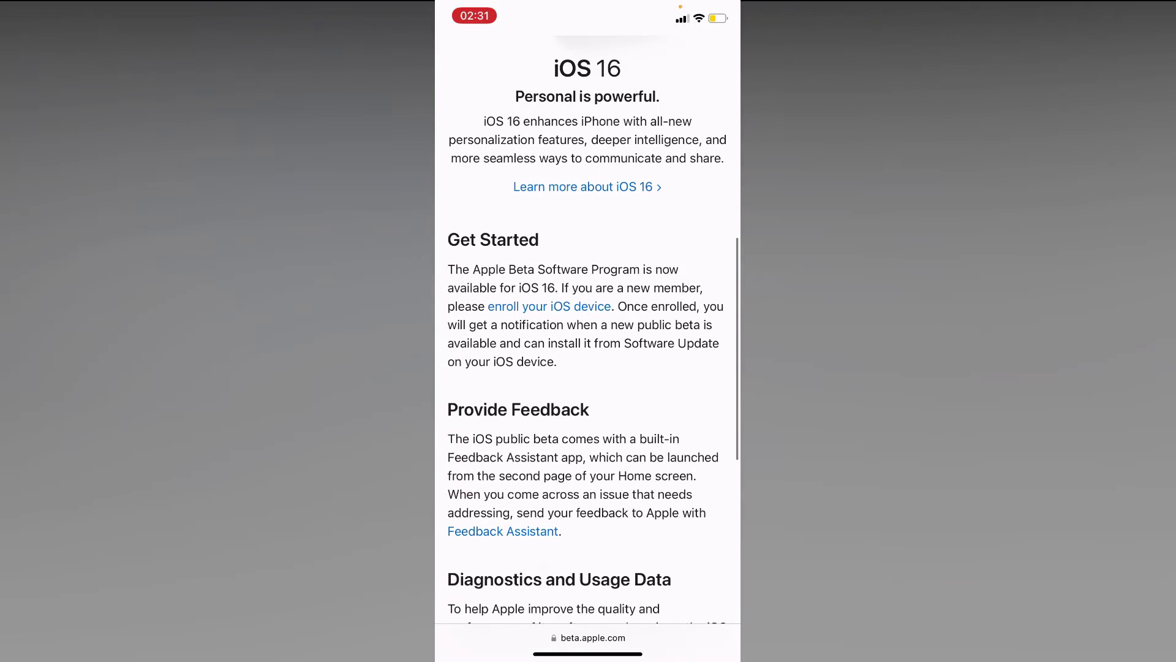
scroll(588, 331, up, 3)
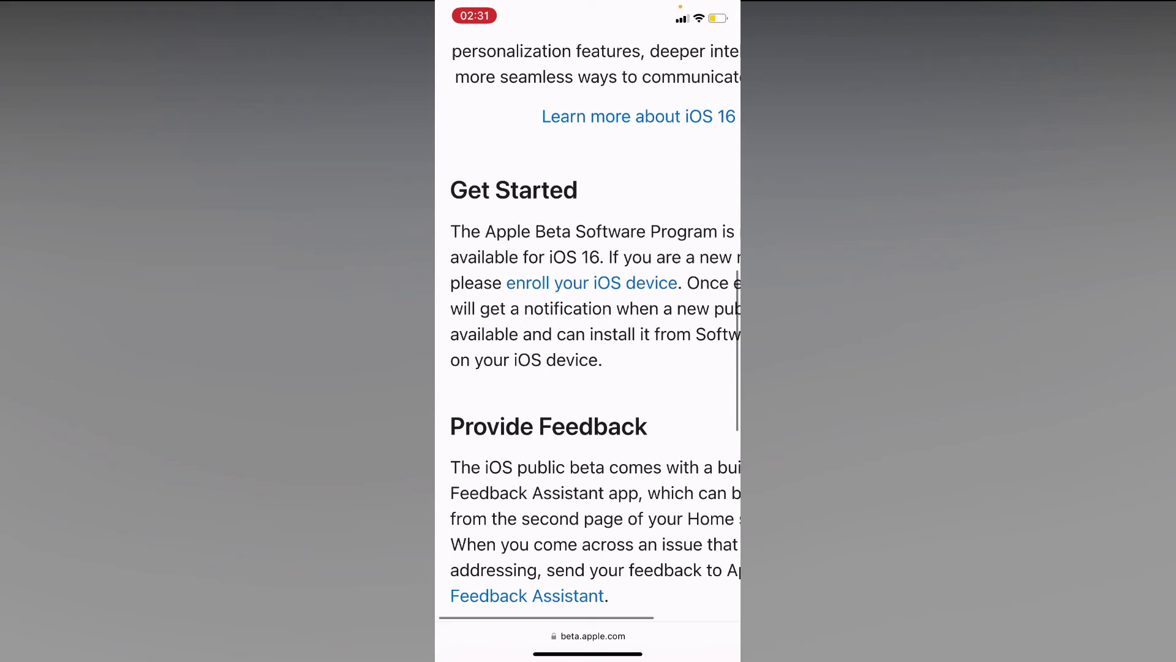
scroll(587, 331, up, 2)
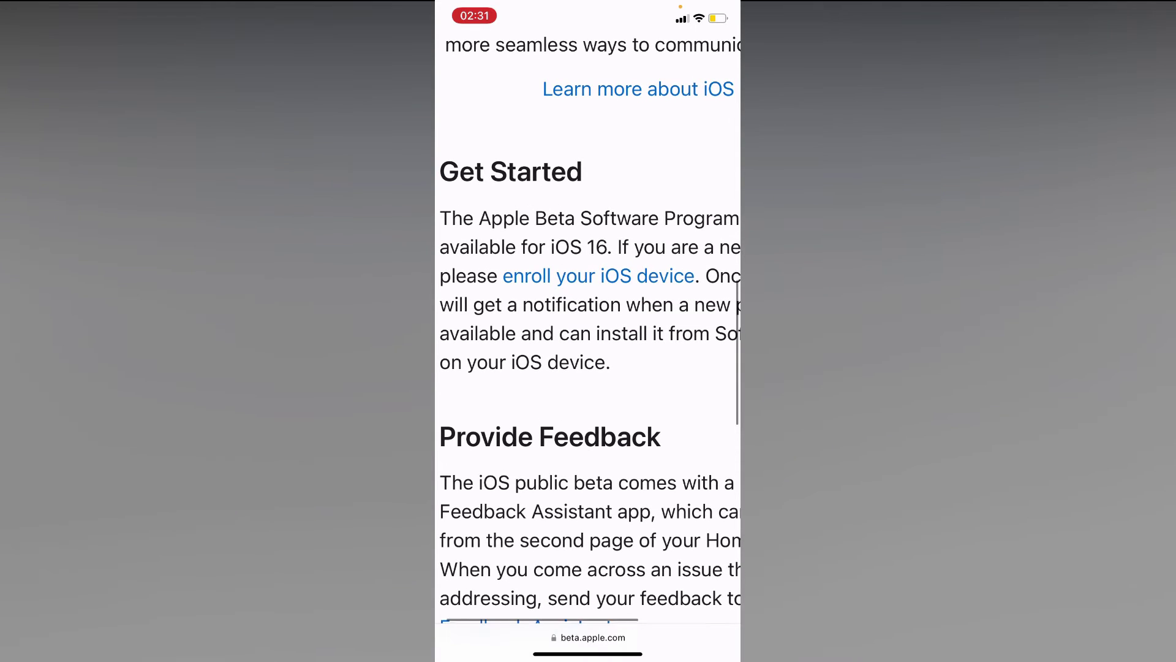
Step: Follow the 'enroll your iOS device' link in the guide's Get Started section
click(599, 276)
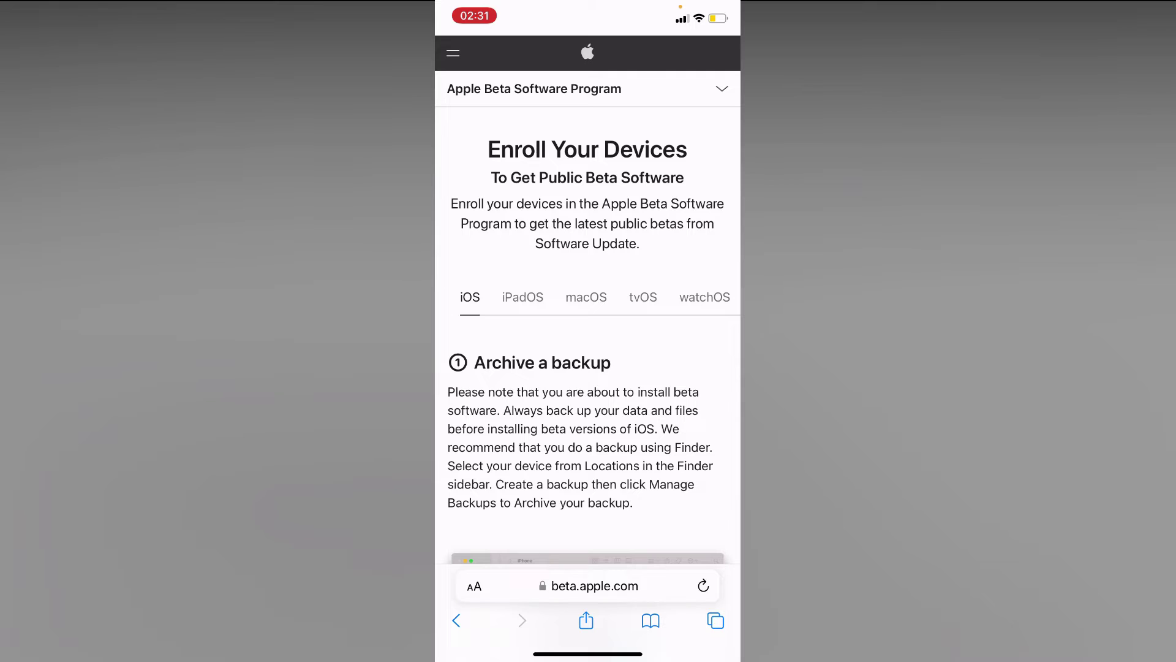
scroll(587, 367, down, 5)
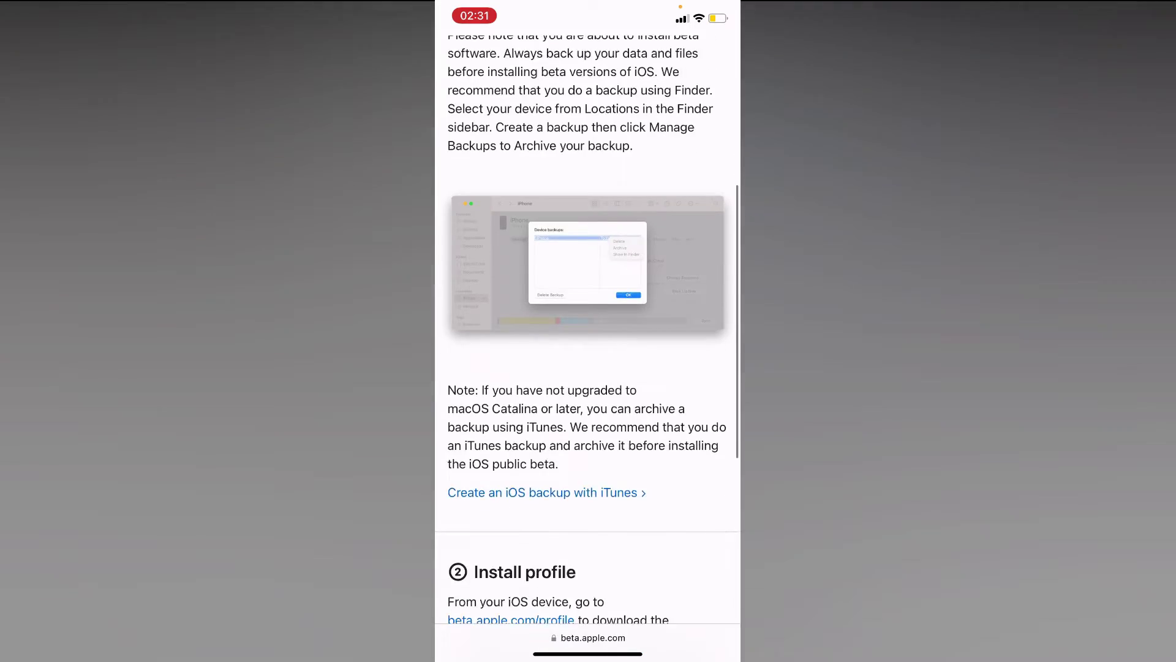
scroll(588, 367, down, 2)
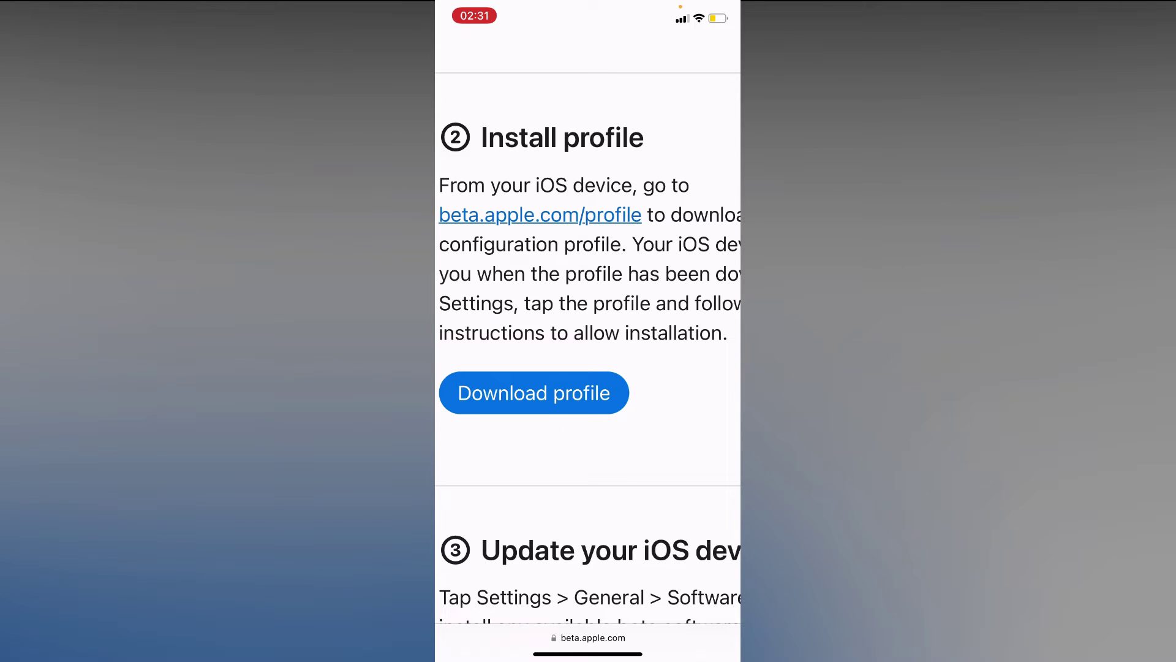
Step: Download the iOS beta configuration profile, allow the download, and dismiss the notice
click(534, 393)
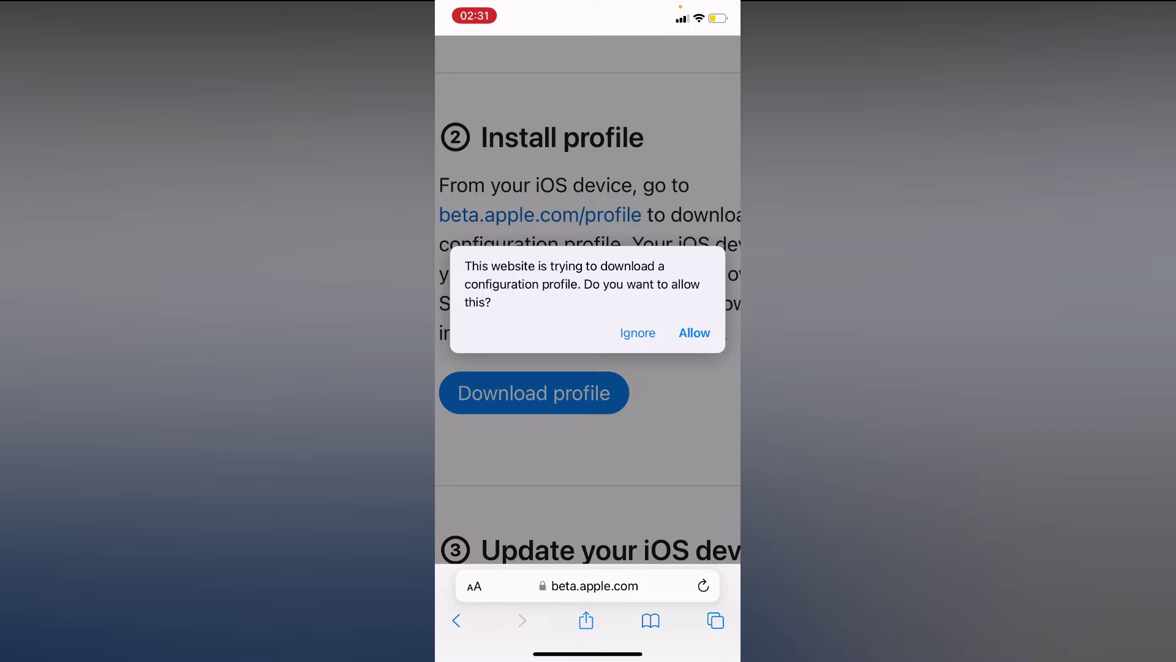
click(696, 333)
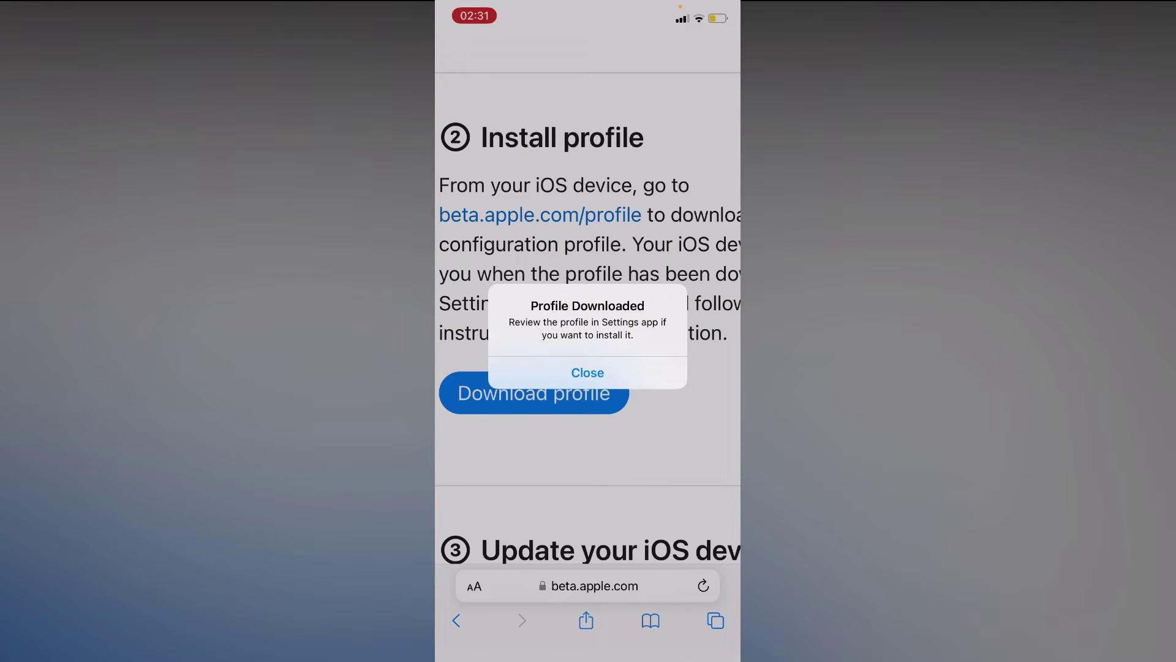
click(588, 372)
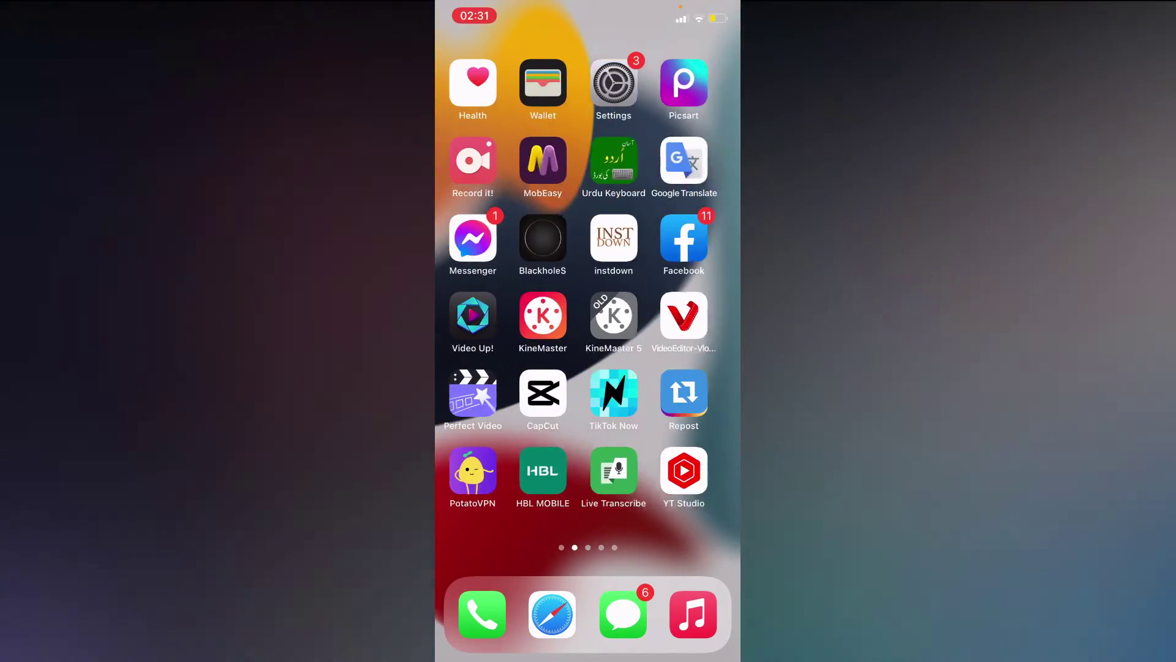
Step: Open Settings from the Home Screen, where the main list shows Profile Downloaded
mouse_move(497, 323)
mouse_down()
mouse_move(699, 322)
mouse_move(496, 322)
mouse_up()
click(622, 83)
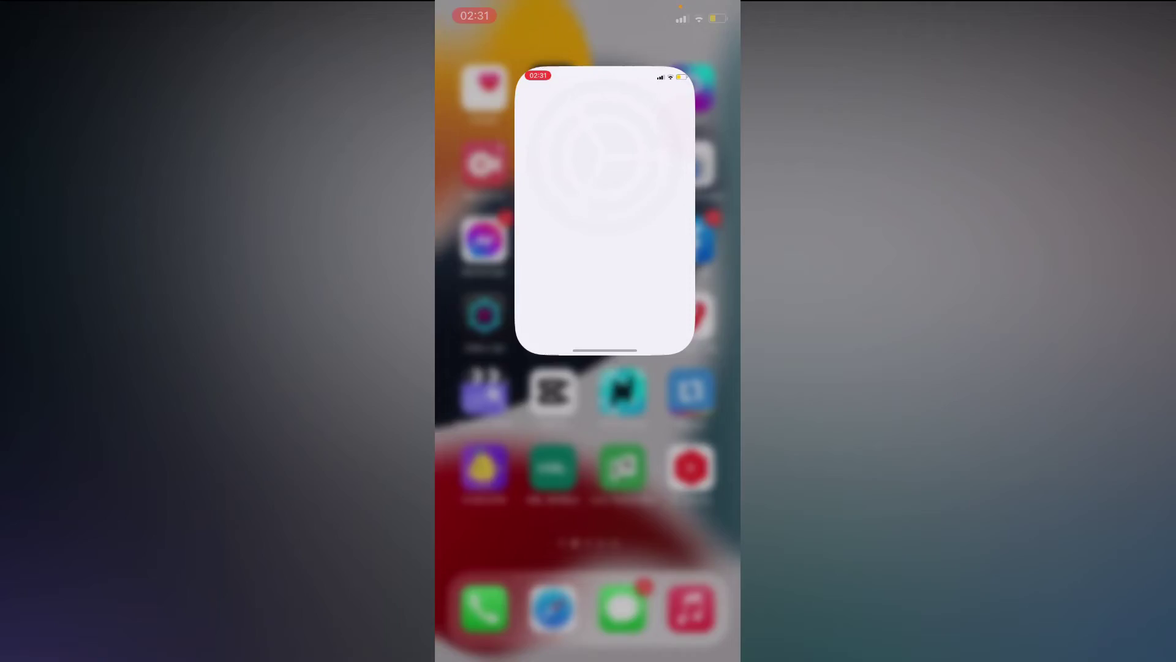
click(468, 51)
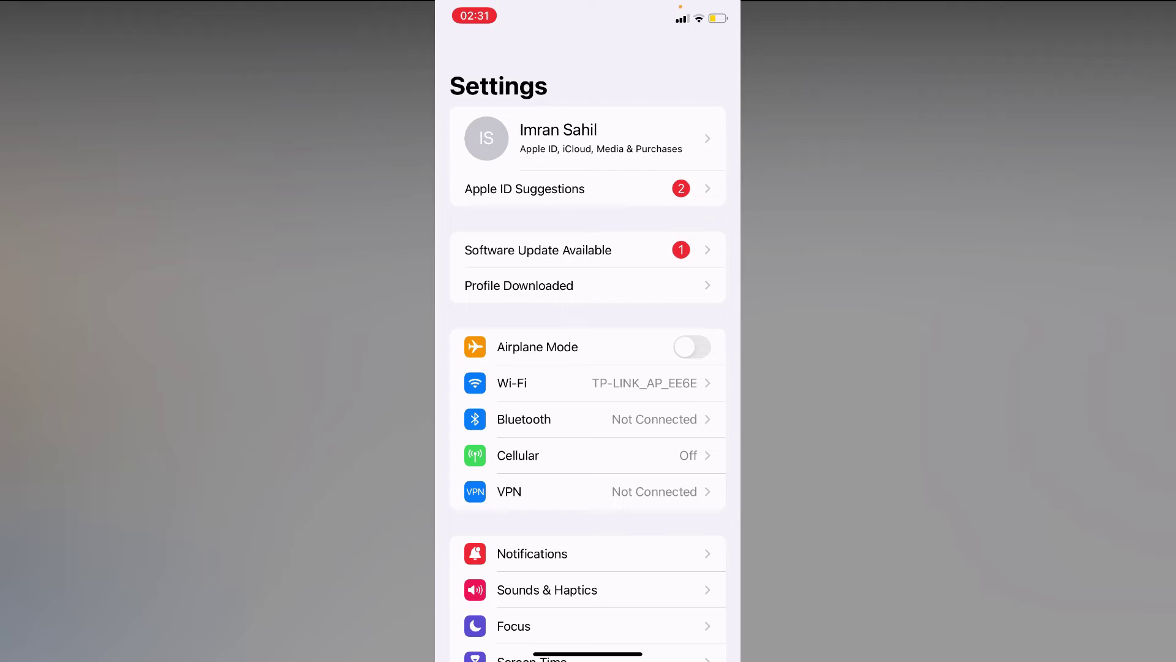
Step: Install the iOS 16 & iPadOS 16 Beta Software profile using the passcode and consent, then return to General
click(519, 285)
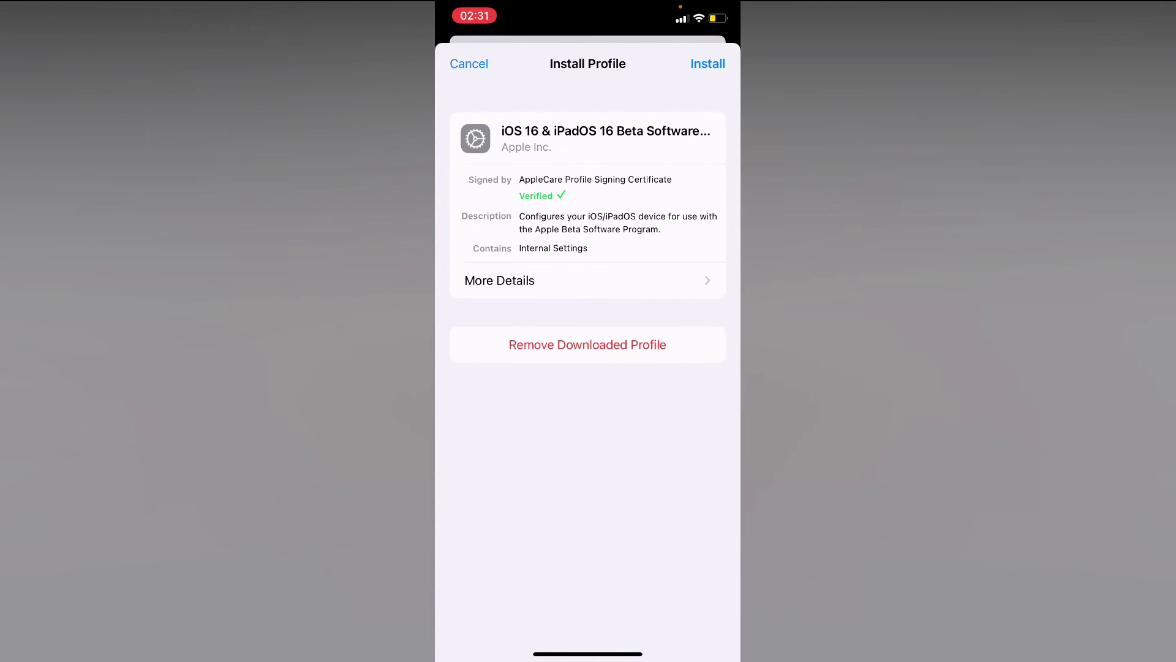
click(708, 64)
text(0)
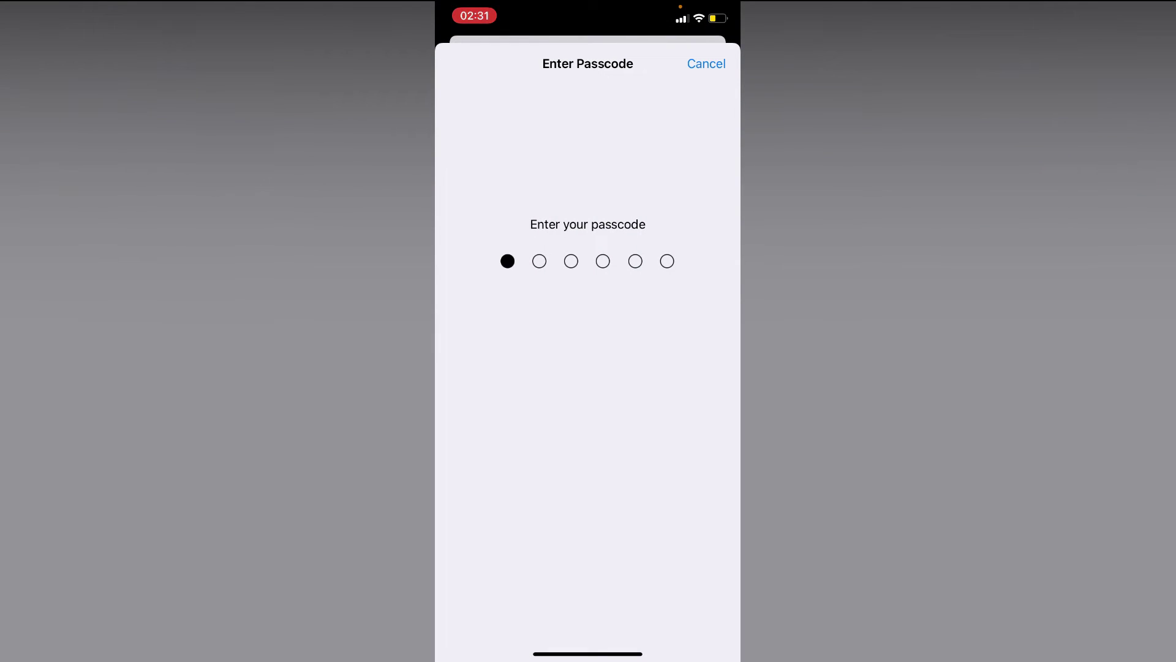
text(00000)
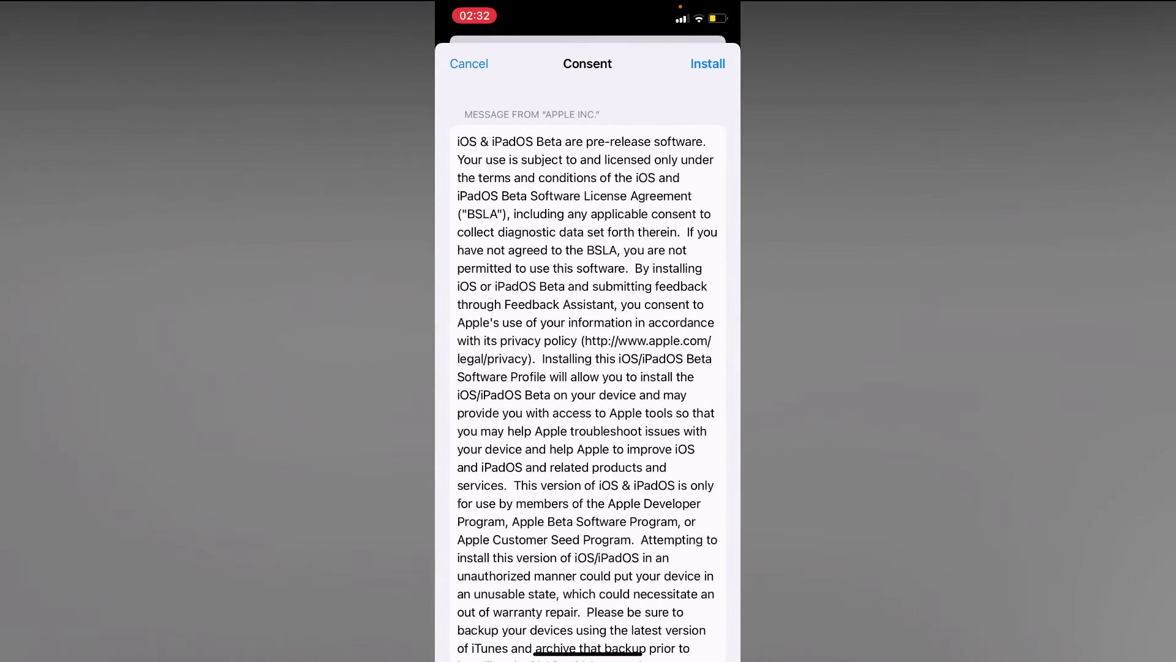
click(708, 63)
click(587, 577)
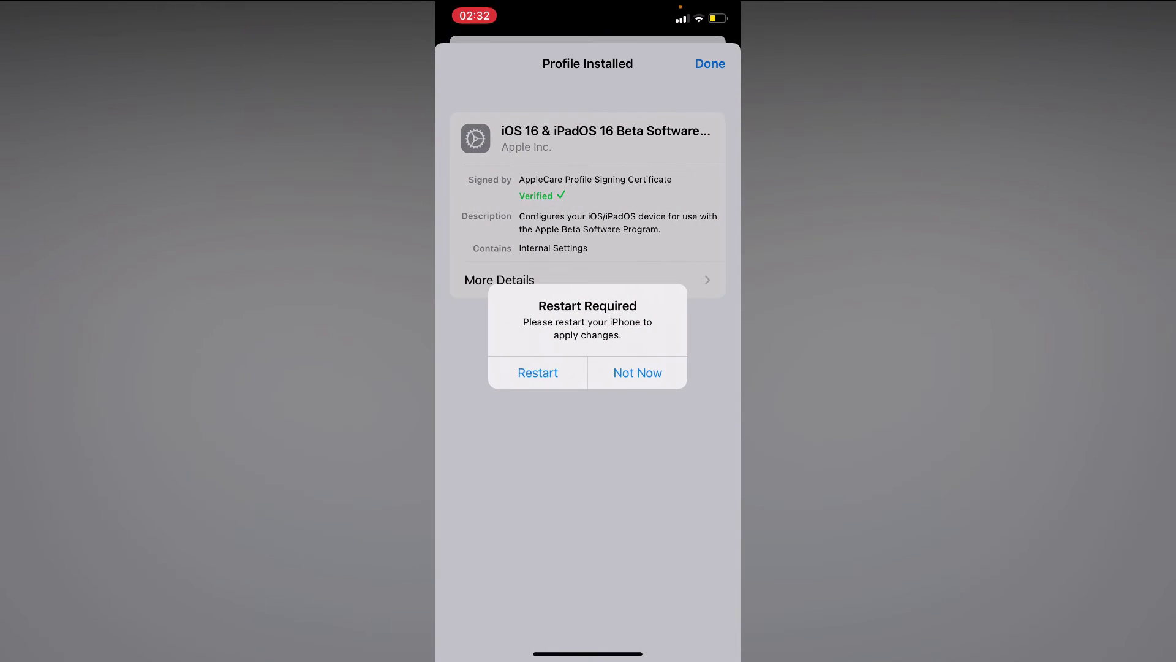
click(639, 373)
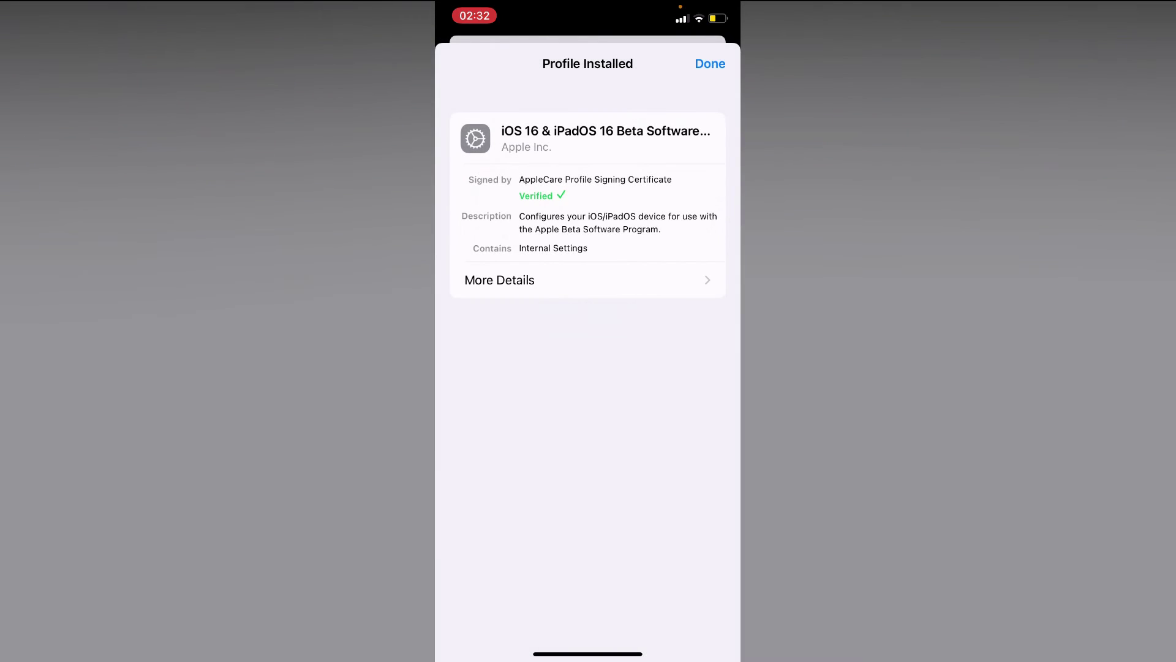
click(710, 64)
click(457, 51)
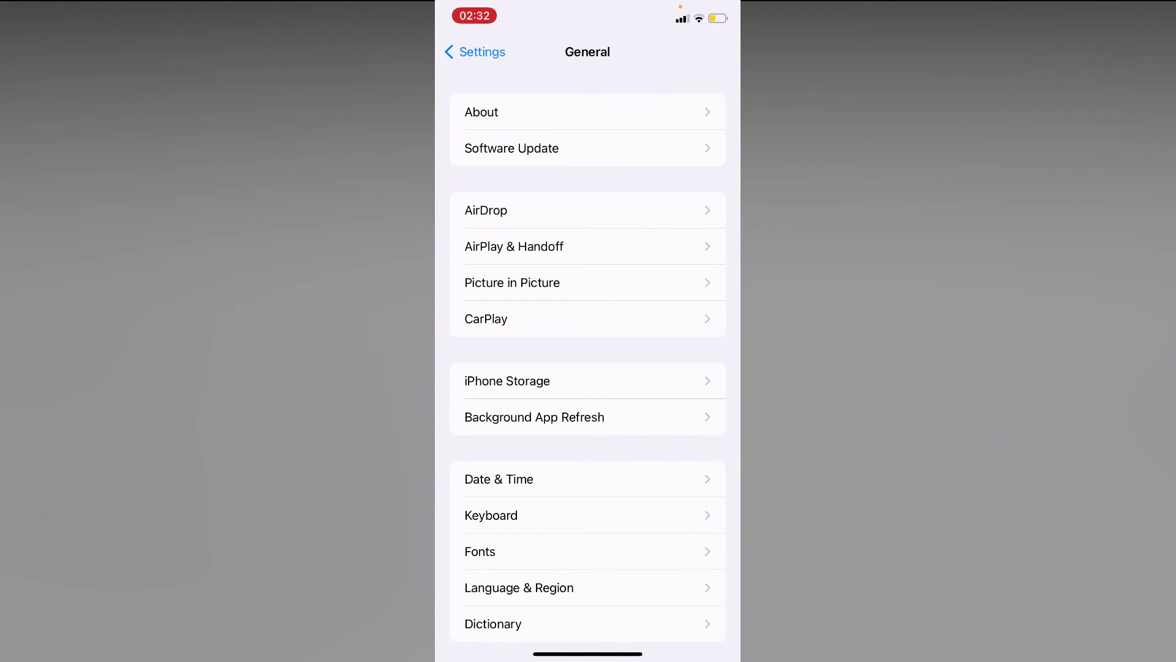
Step: Check Software Update until iOS 16.1 (4.75 GB) appears, then back out to main Settings
click(512, 149)
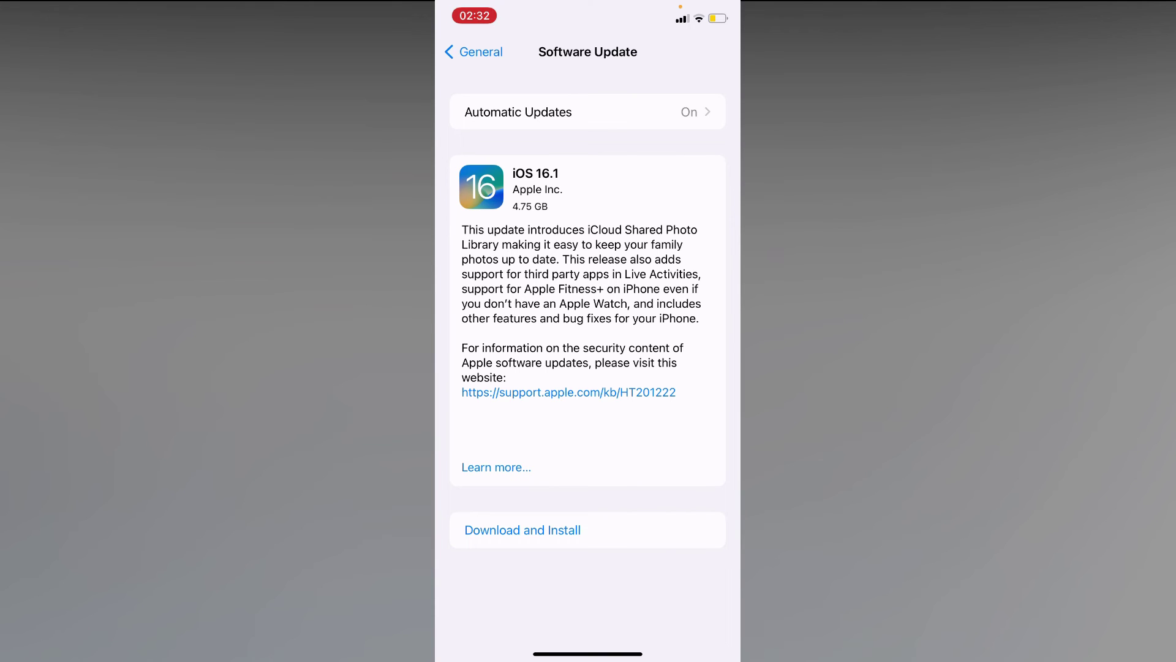
scroll(581, 303, down, 2)
click(474, 52)
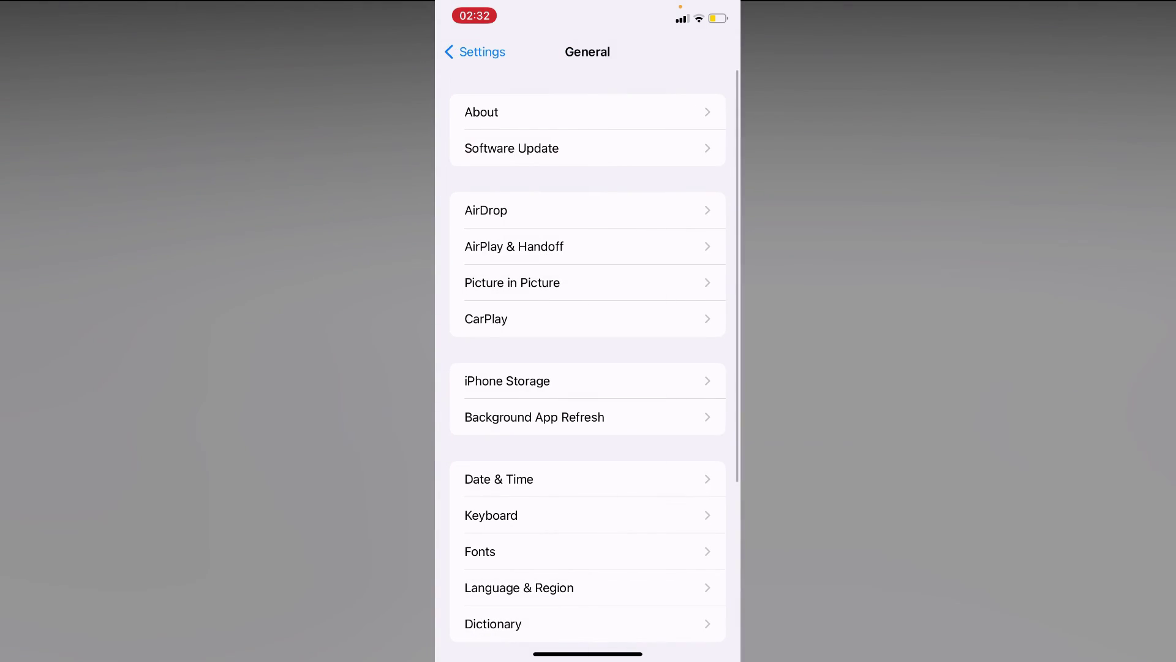
click(471, 51)
Step: Close Settings, view the Today View widgets, then page over to the fourth app page
drag(588, 653, 587, 367)
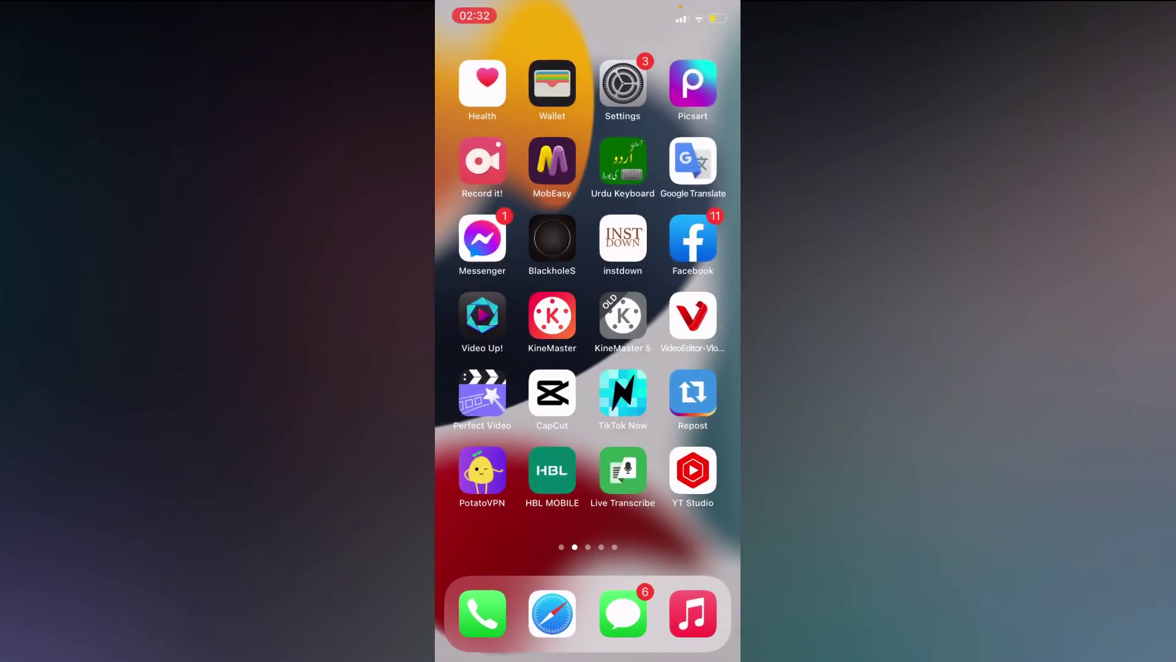
drag(477, 368, 717, 367)
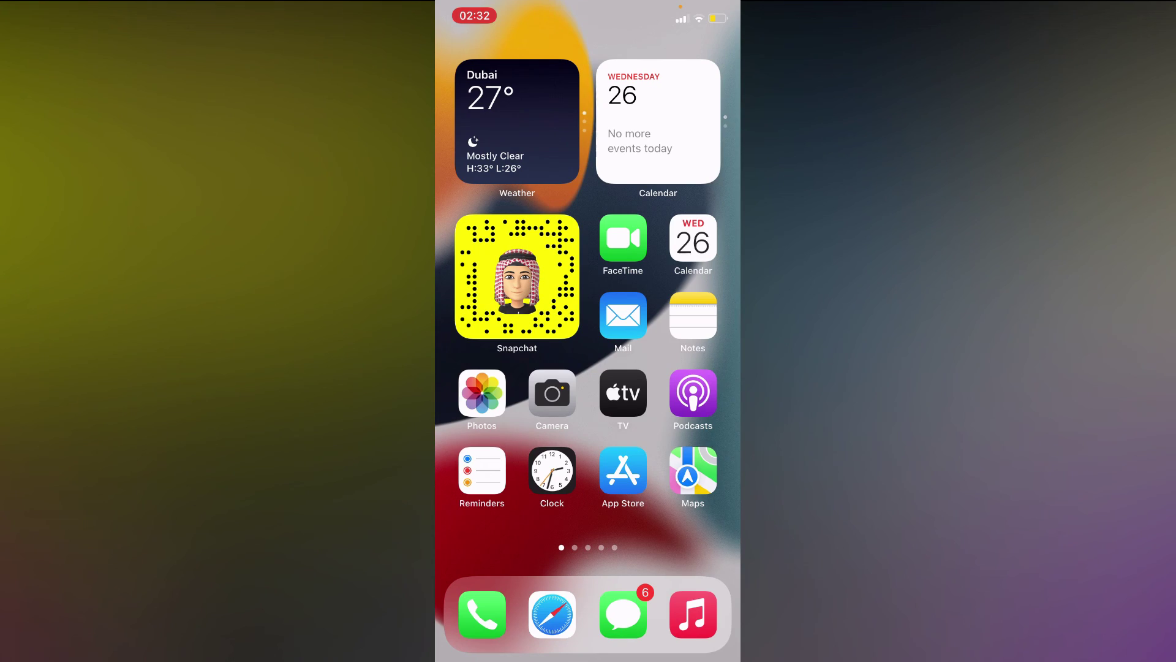
mouse_move(478, 368)
mouse_down()
mouse_move(717, 368)
mouse_move(478, 368)
mouse_up()
drag(717, 368, 478, 368)
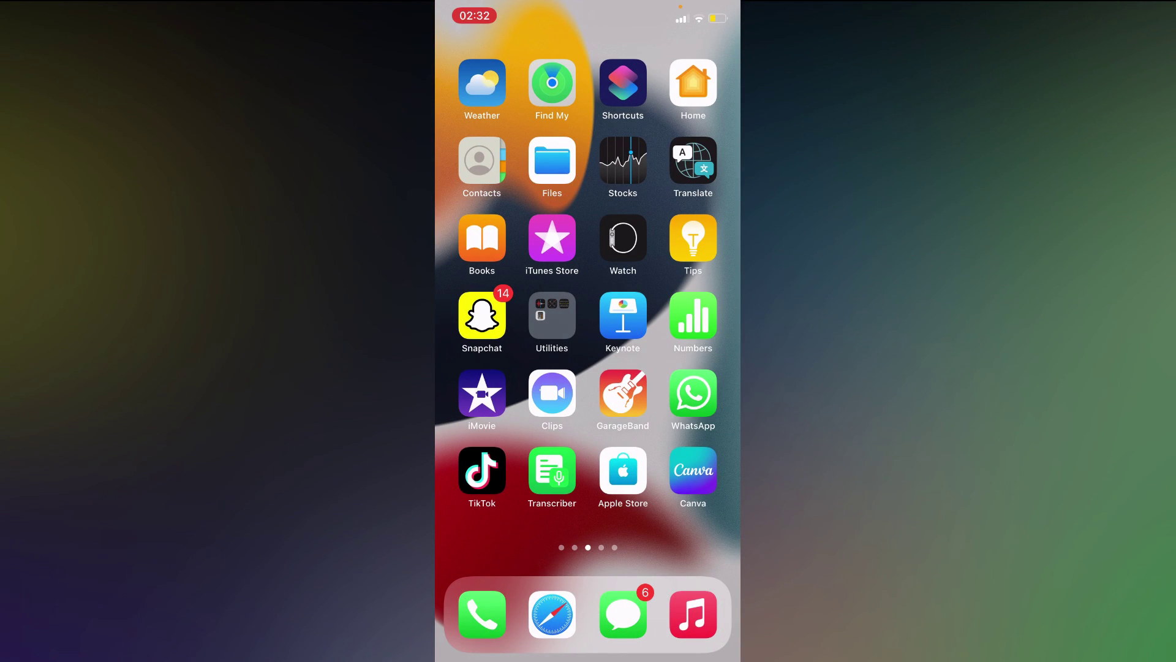
drag(717, 368, 478, 367)
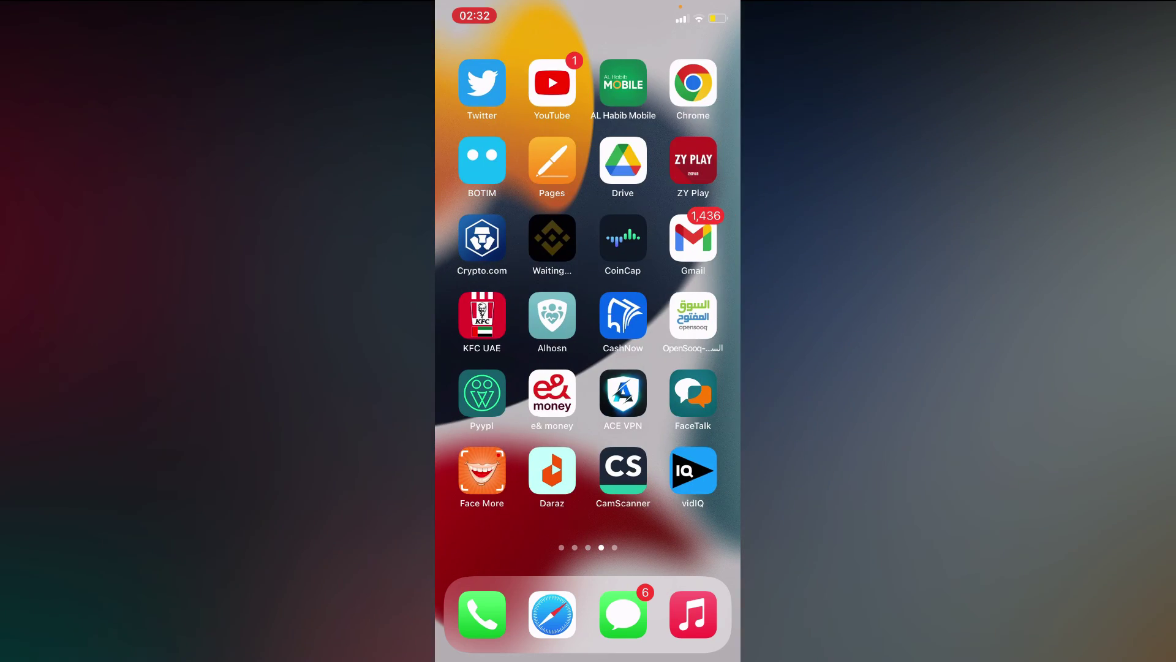